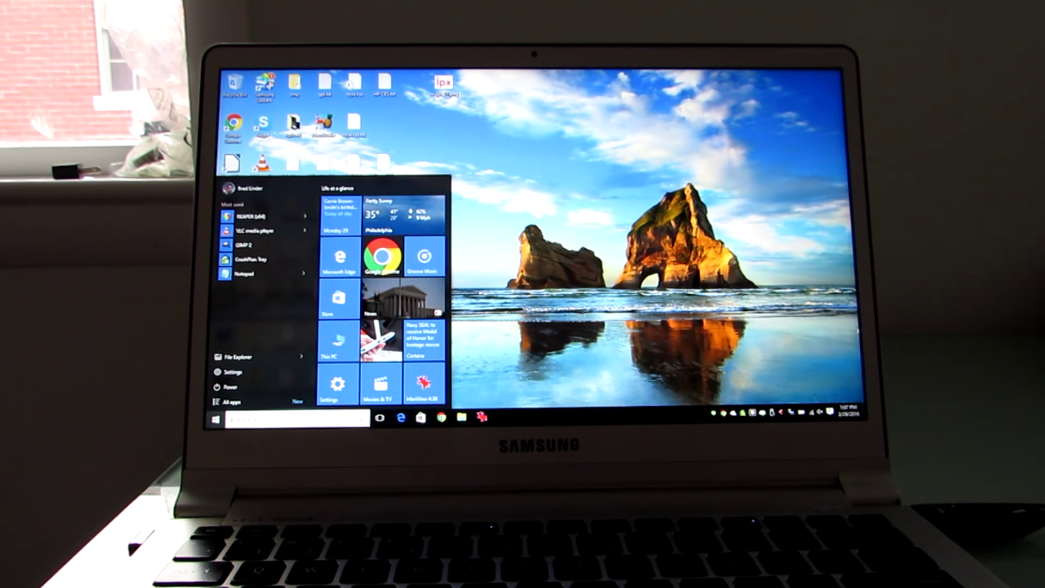
Step: Dismiss the Start menu and bring up File Explorer on Quick access
{"action": "key", "text": "super"}
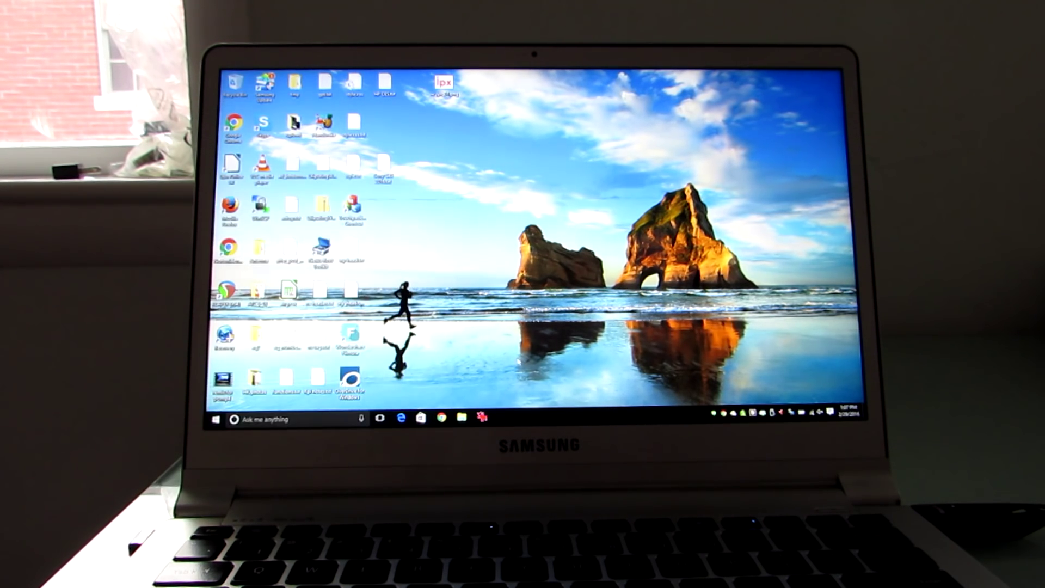
{"action": "left_click", "coordinate": [463, 418]}
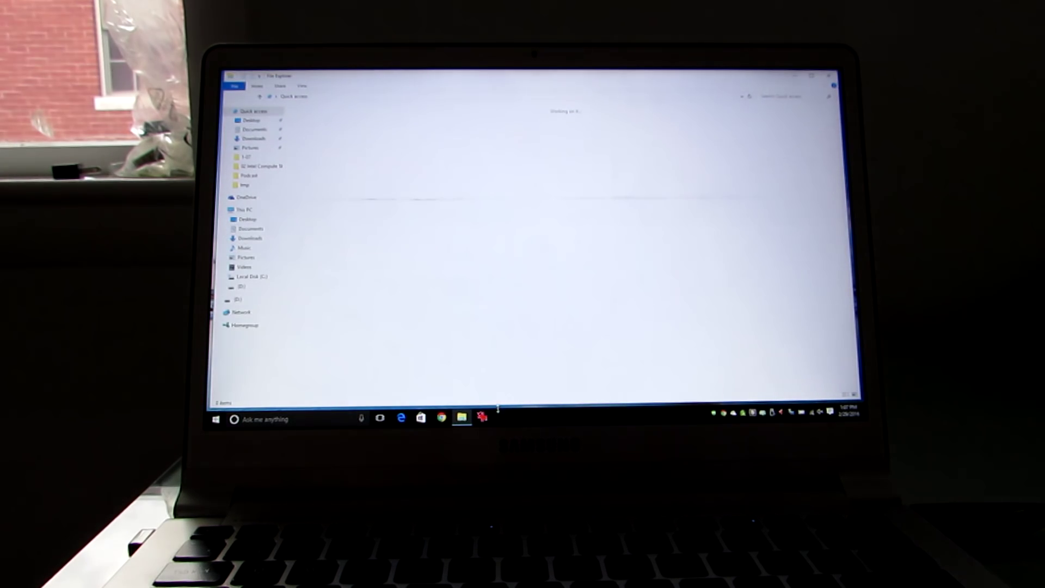
Step: Launch the Remix OS Installation Tool from drive D:, approving the UAC prompt
{"action": "left_click", "coordinate": [237, 287]}
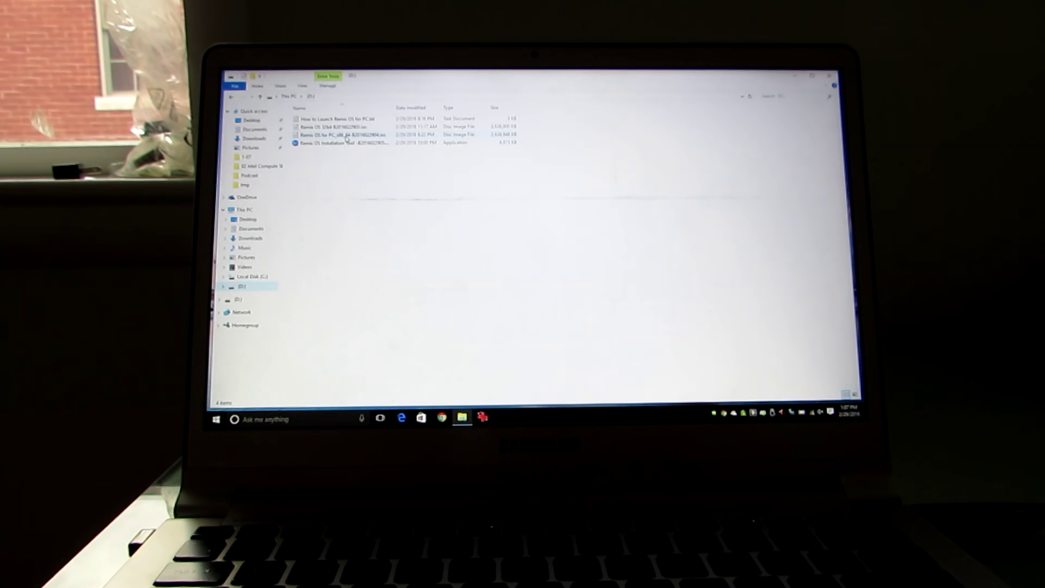
{"action": "mouse_move", "coordinate": [274, 112]}
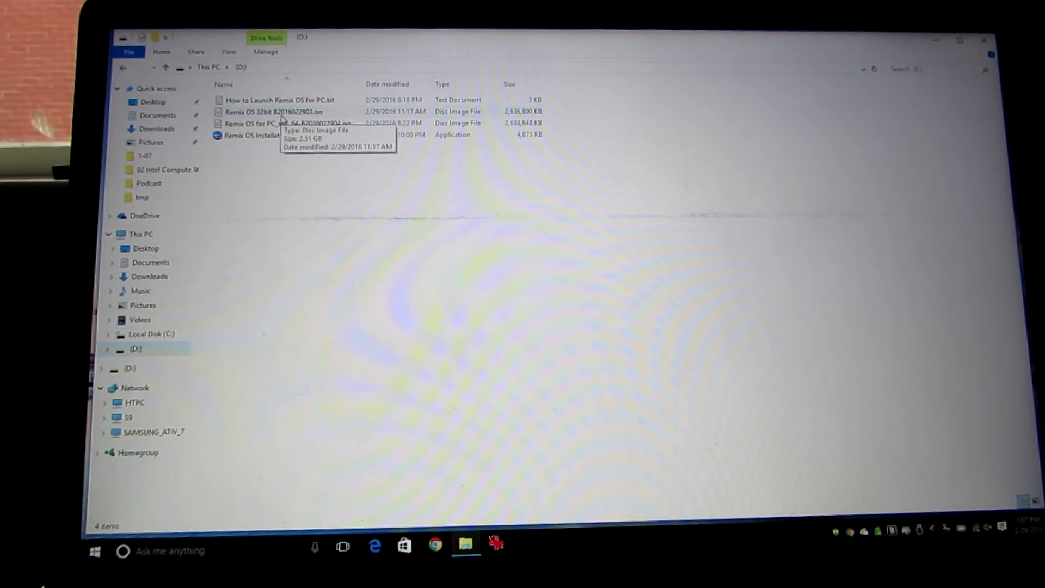
{"action": "left_click", "coordinate": [286, 123]}
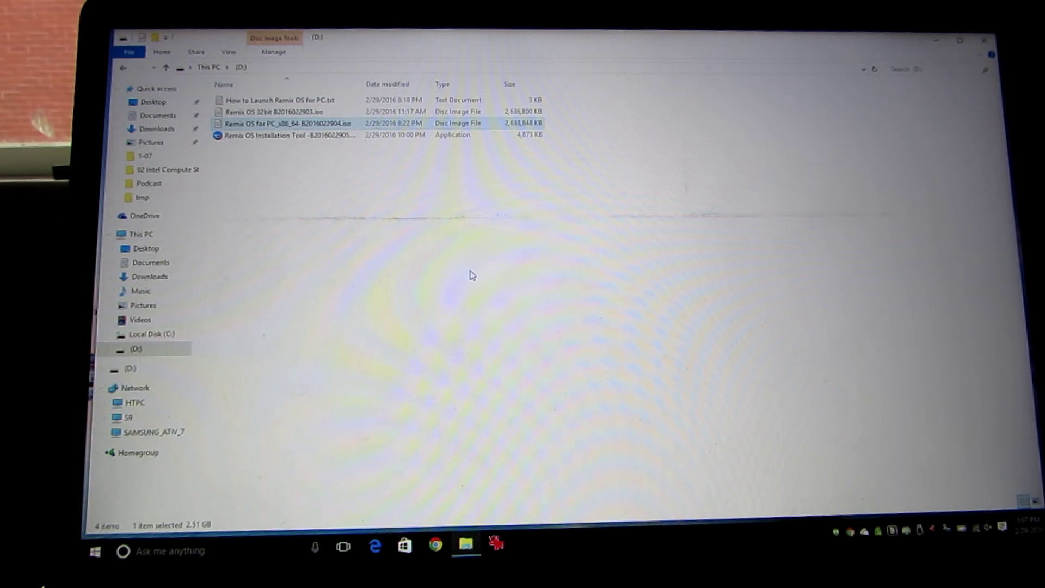
{"action": "left_click", "coordinate": [314, 136]}
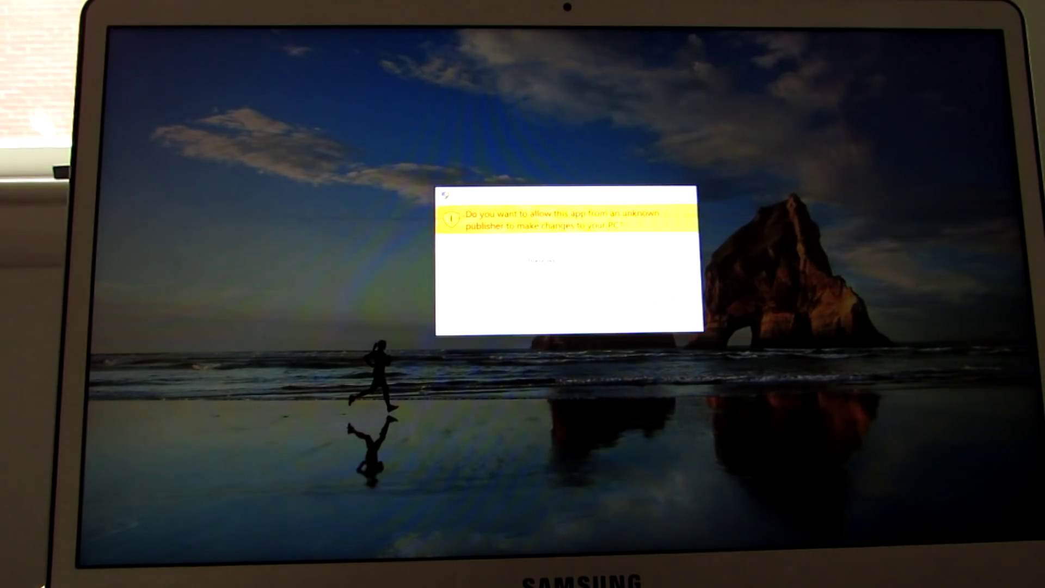
{"action": "left_click", "coordinate": [672, 312]}
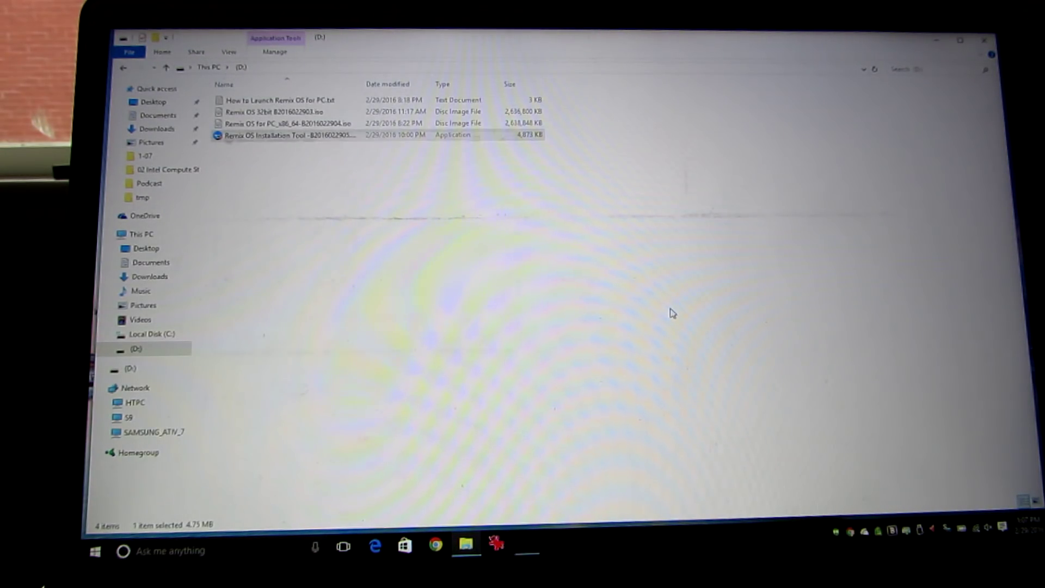
{"action": "left_click", "coordinate": [295, 345]}
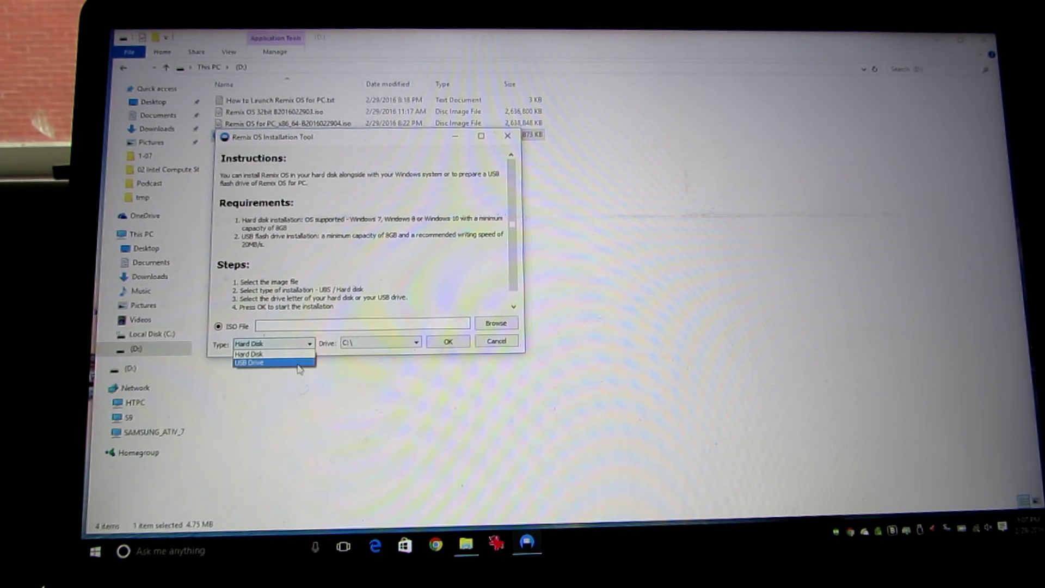
Step: Install the Remix OS for PC_x86_64 ISO as a Hard Disk install on drive C:\
{"action": "left_click", "coordinate": [302, 353]}
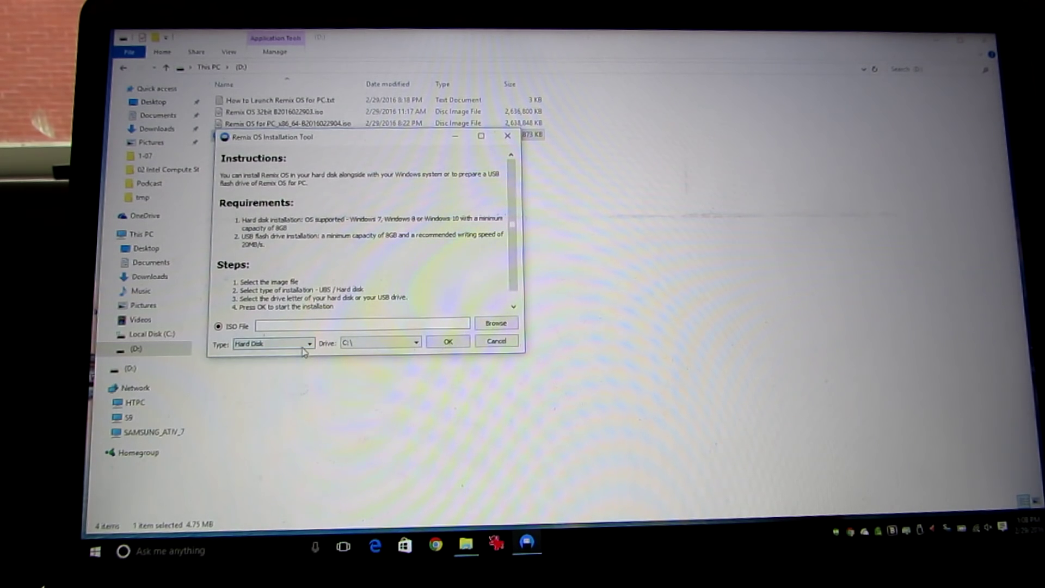
{"action": "left_click", "coordinate": [368, 343]}
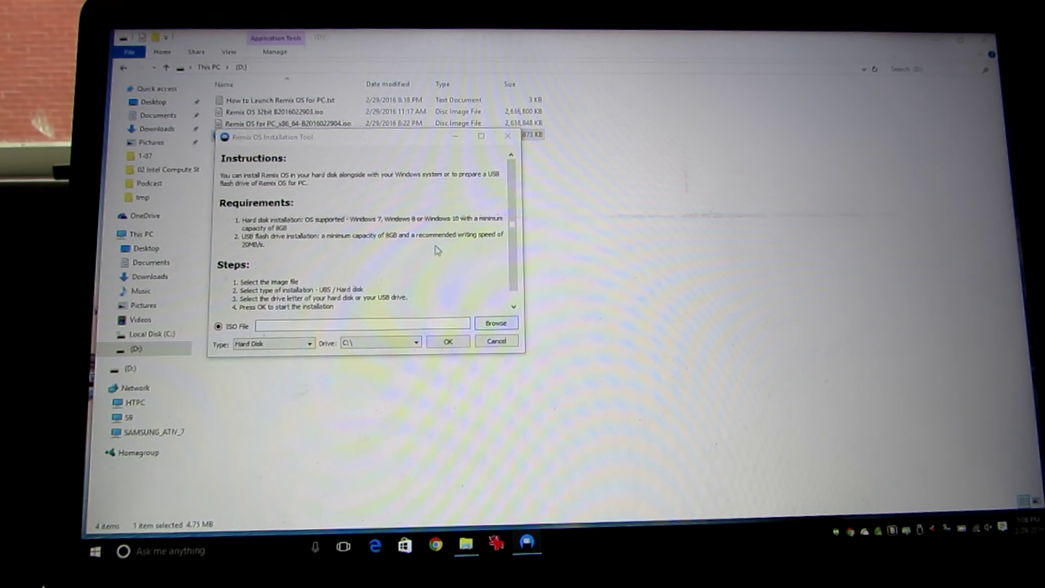
{"action": "left_click", "coordinate": [401, 248]}
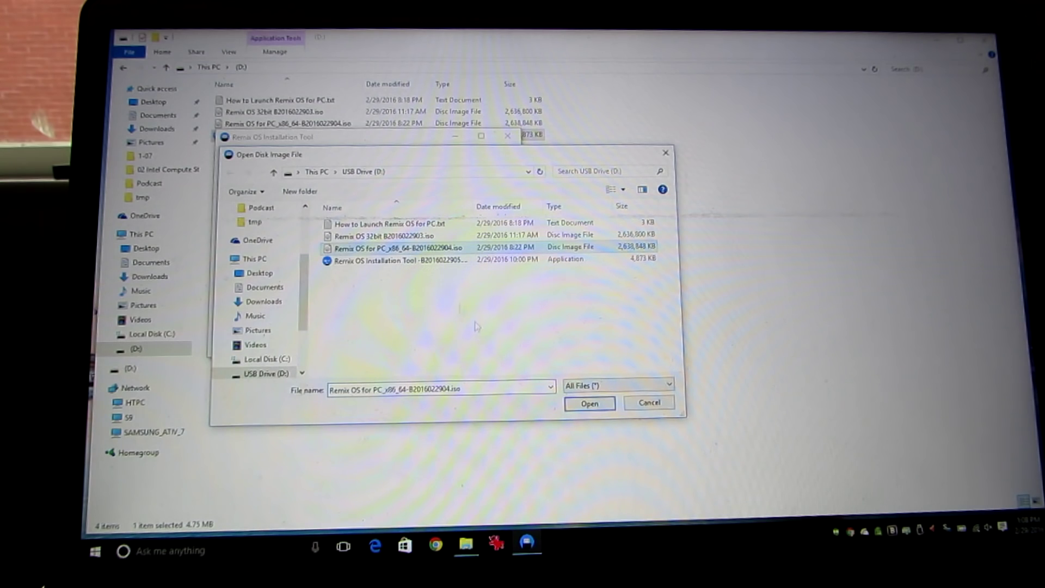
{"action": "left_click", "coordinate": [588, 404]}
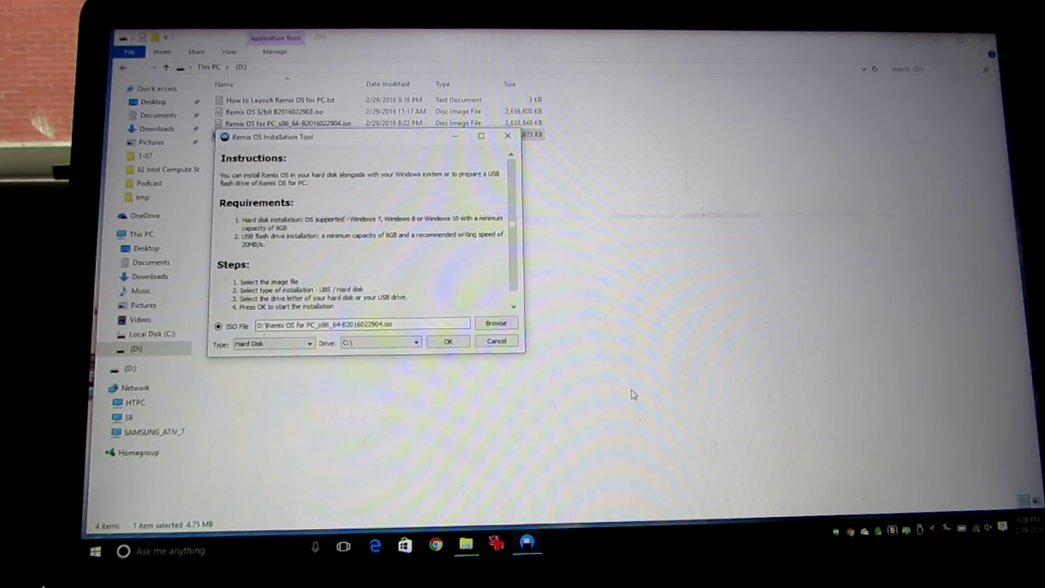
{"action": "left_click", "coordinate": [448, 342]}
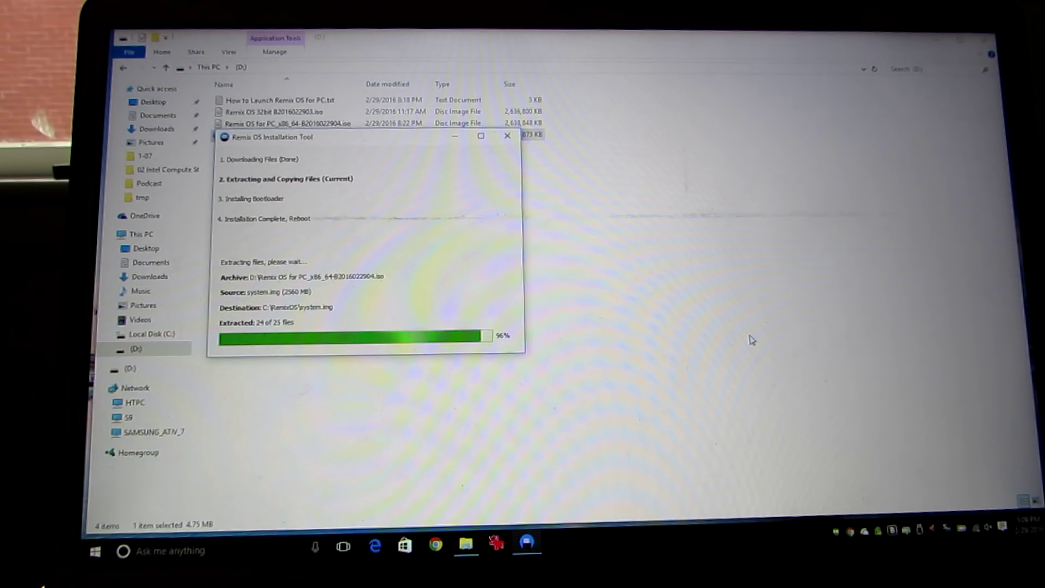
Step: Restore File Explorer to a smaller window while extraction holds at 24 of 25 files
{"action": "left_click_drag", "start_coordinate": [766, 57], "coordinate": [789, 51]}
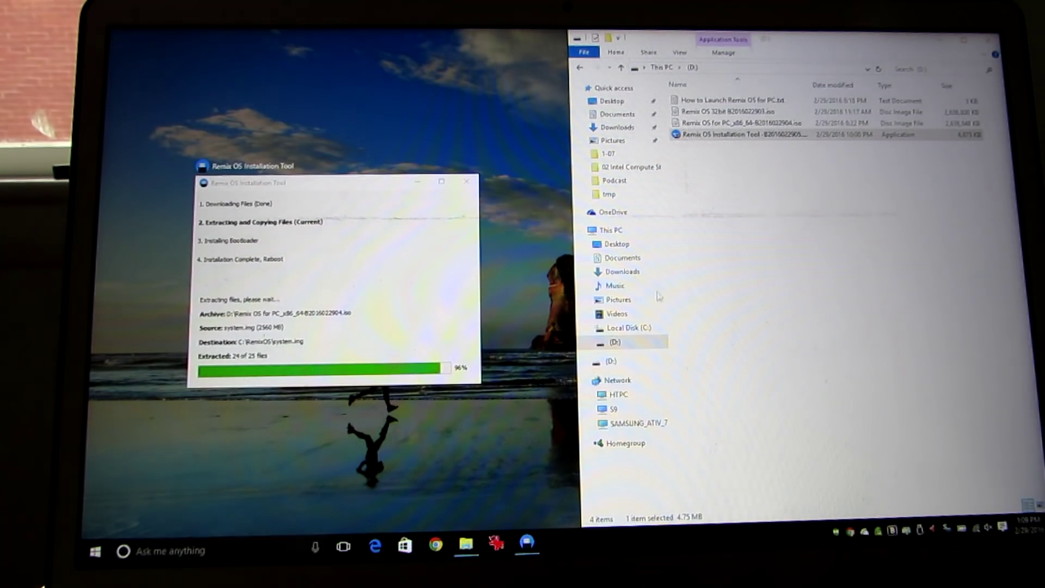
Step: Browse into the RemixOS folder on Local Disk (C:) to view the installed files
{"action": "left_click", "coordinate": [628, 328]}
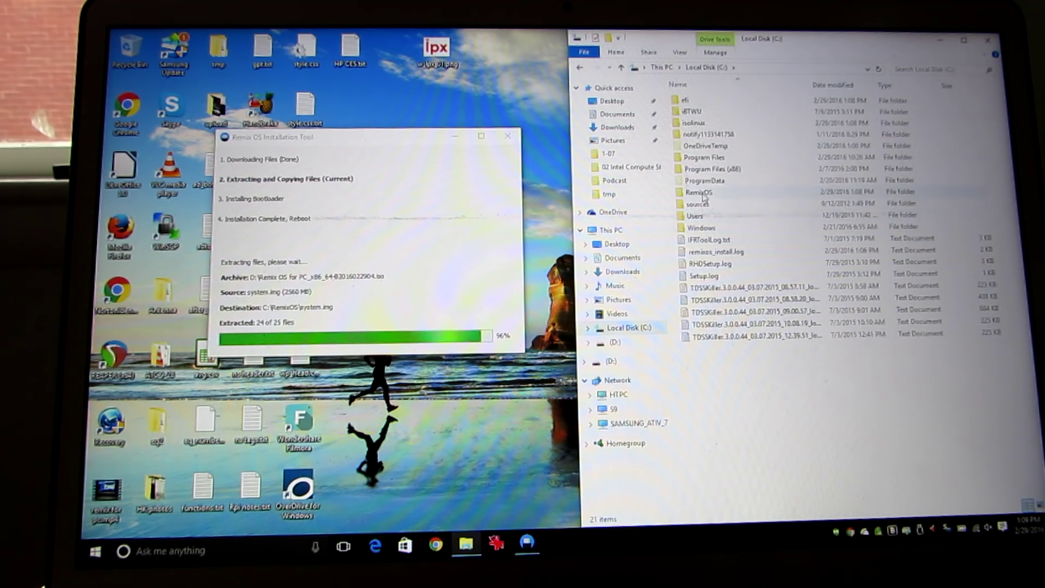
{"action": "left_click", "coordinate": [699, 192]}
{"action": "double_click", "coordinate": [699, 193]}
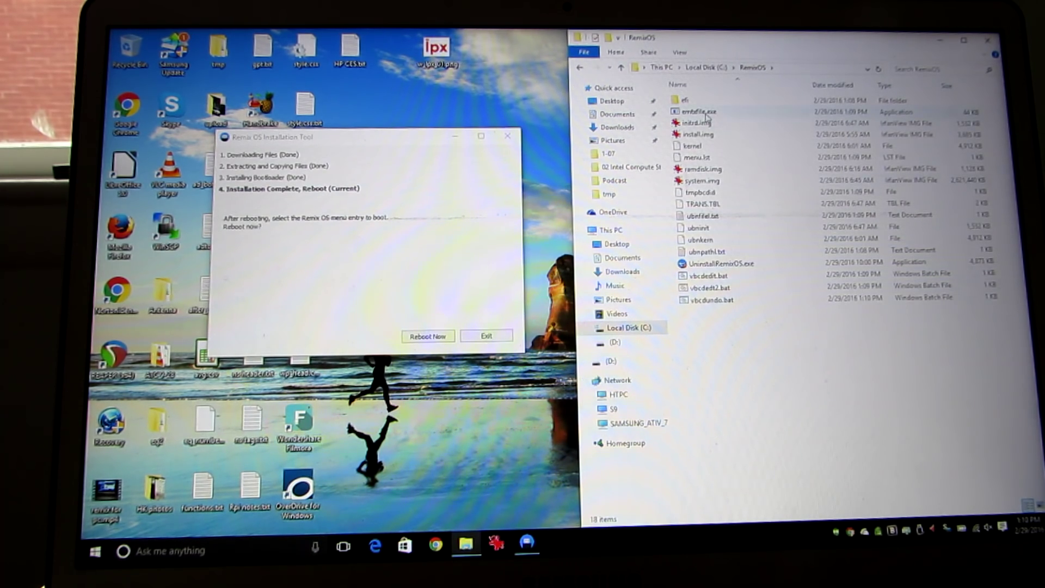
Step: Reboot from the installer, restarting anyway despite the apps still open
{"action": "left_click", "coordinate": [433, 339]}
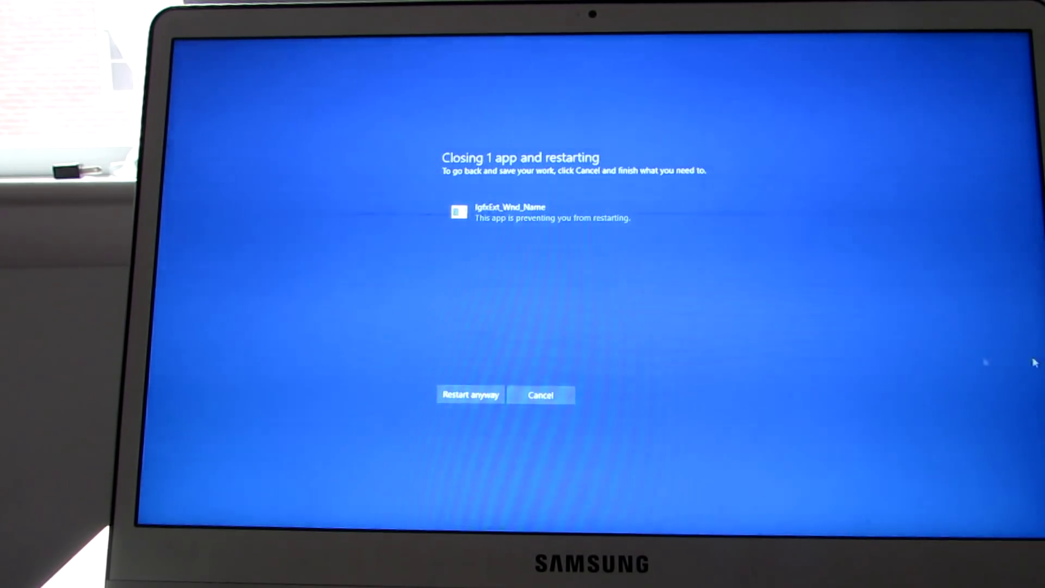
{"action": "left_click", "coordinate": [471, 395]}
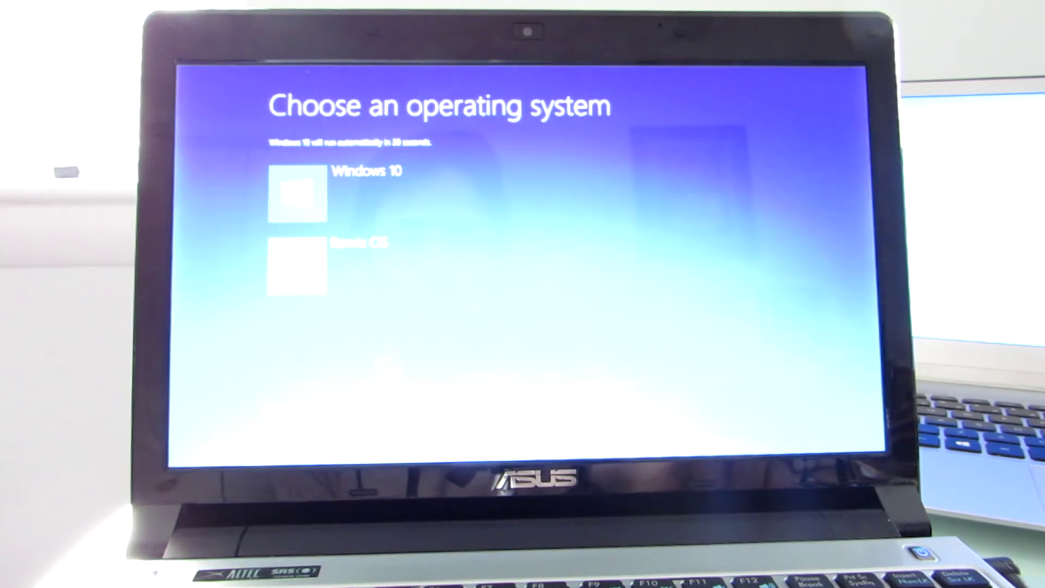
Step: Pick Remix OS in Windows Boot Manager and boot to its desktop
{"action": "key", "text": "Down"}
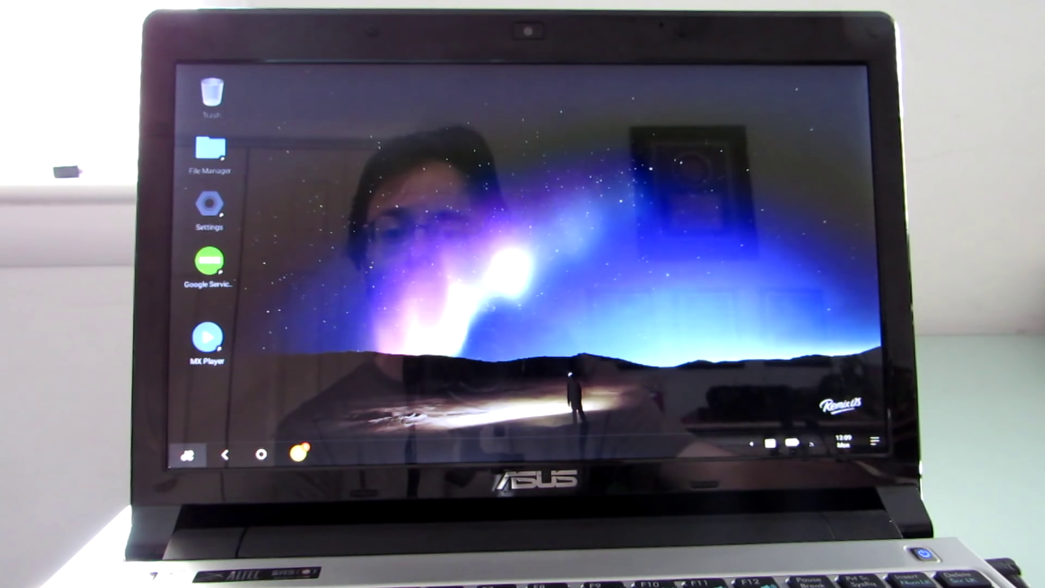
Step: Open and close Settings from the app launcher, then reopen the launcher on Play Store
{"action": "left_click", "coordinate": [187, 455]}
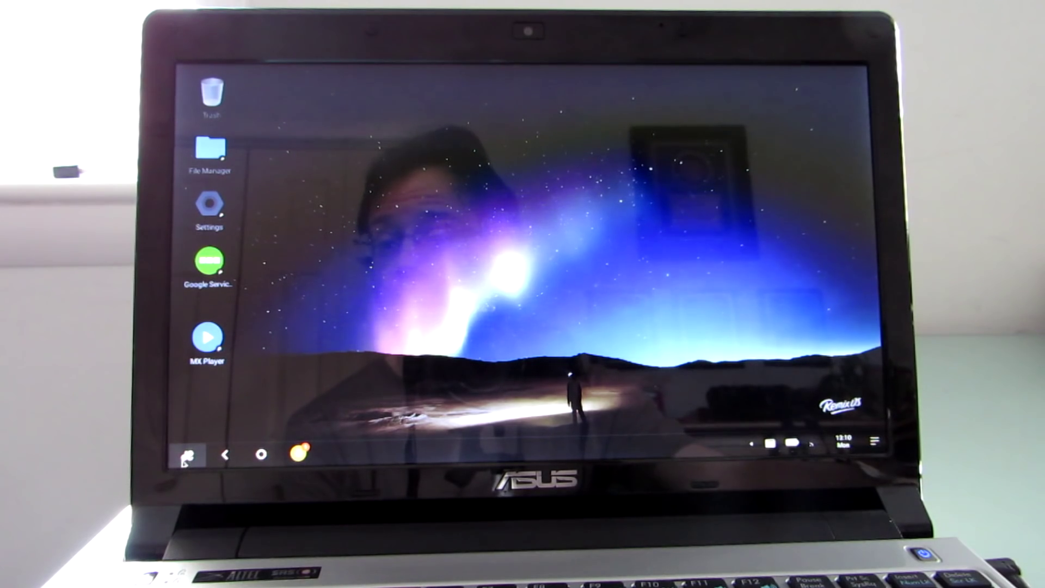
{"action": "left_click", "coordinate": [187, 457]}
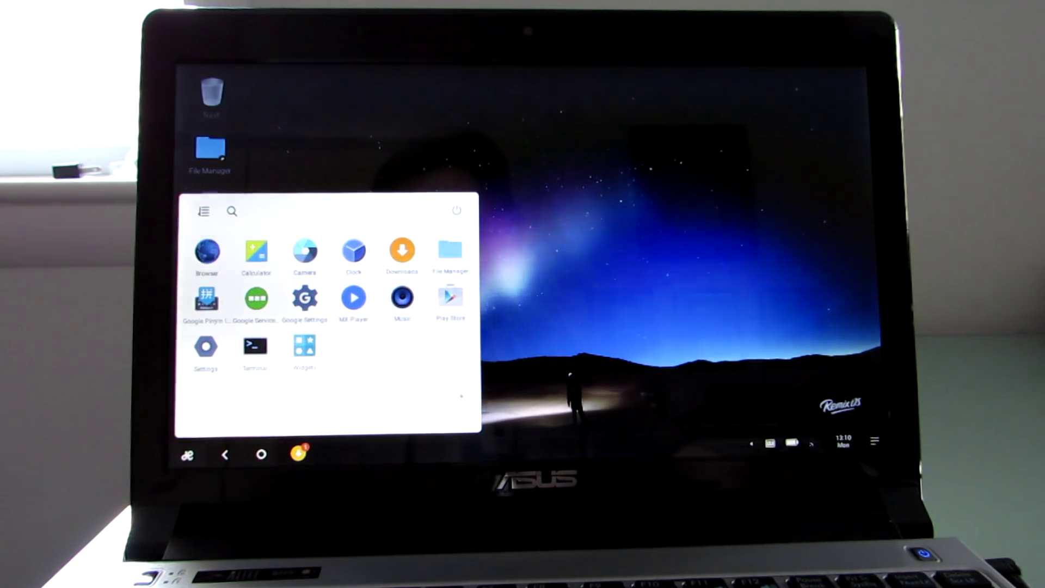
{"action": "left_click", "coordinate": [206, 347]}
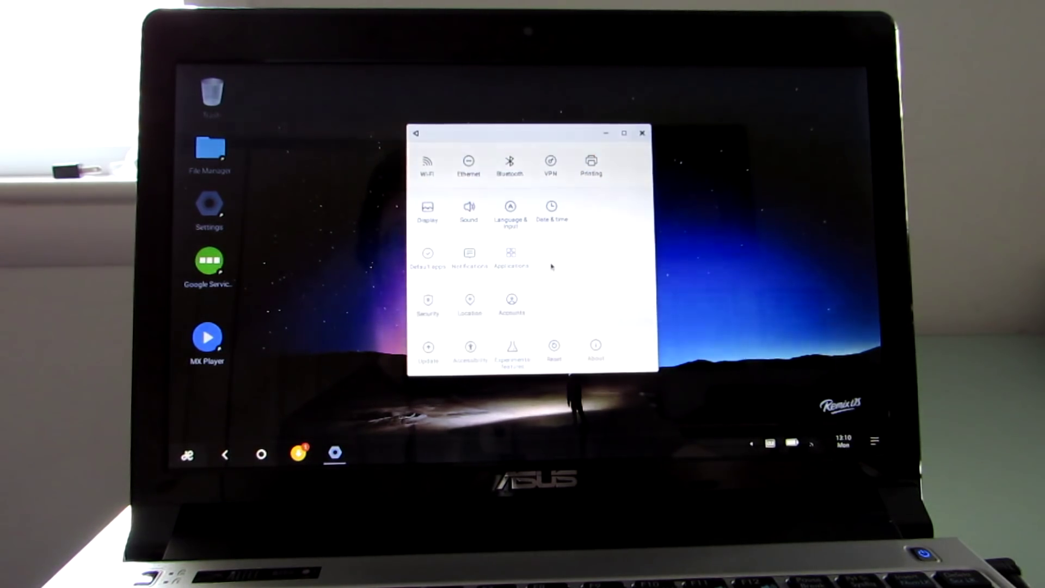
{"action": "left_click", "coordinate": [642, 133]}
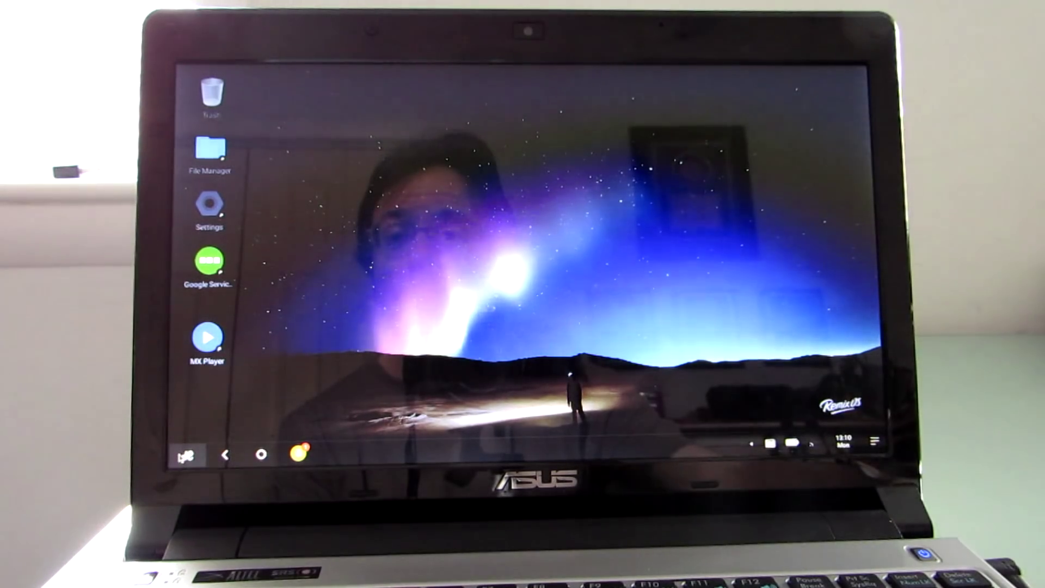
{"action": "left_click", "coordinate": [187, 455]}
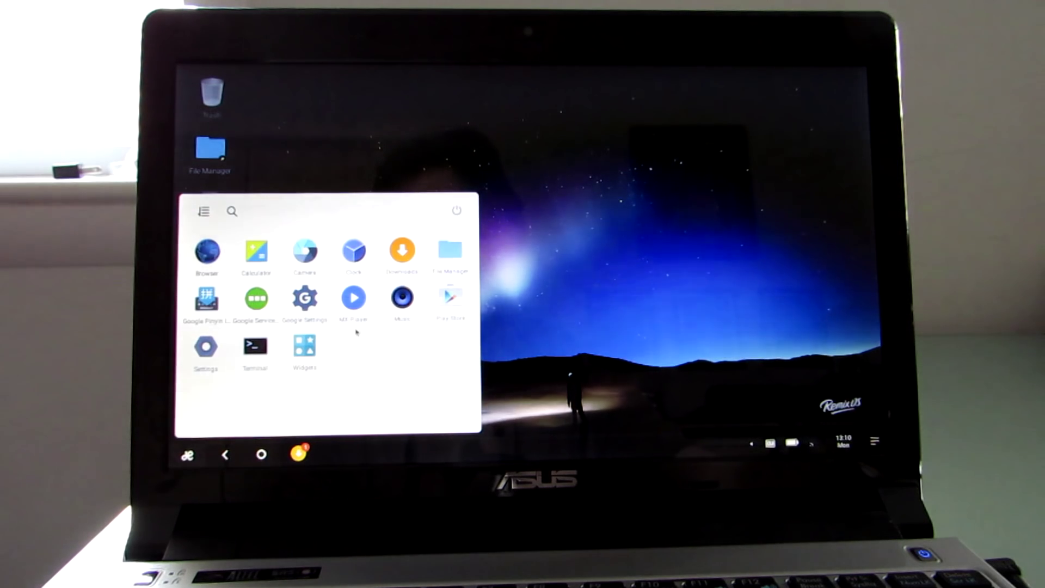
{"action": "left_click", "coordinate": [452, 301]}
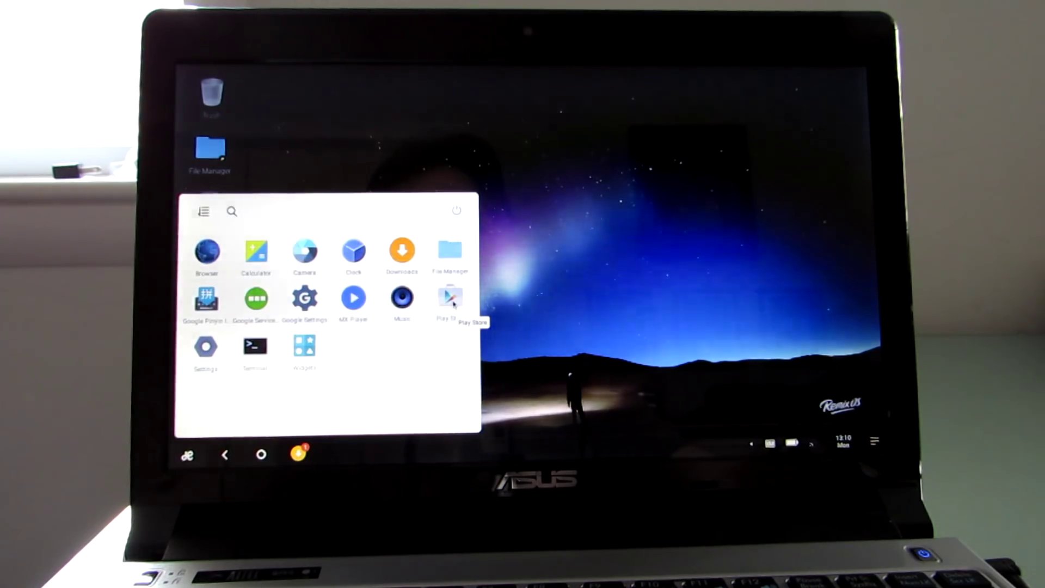
Step: Open Google Play, browse its home page, then close the store window
{"action": "left_click", "coordinate": [452, 301]}
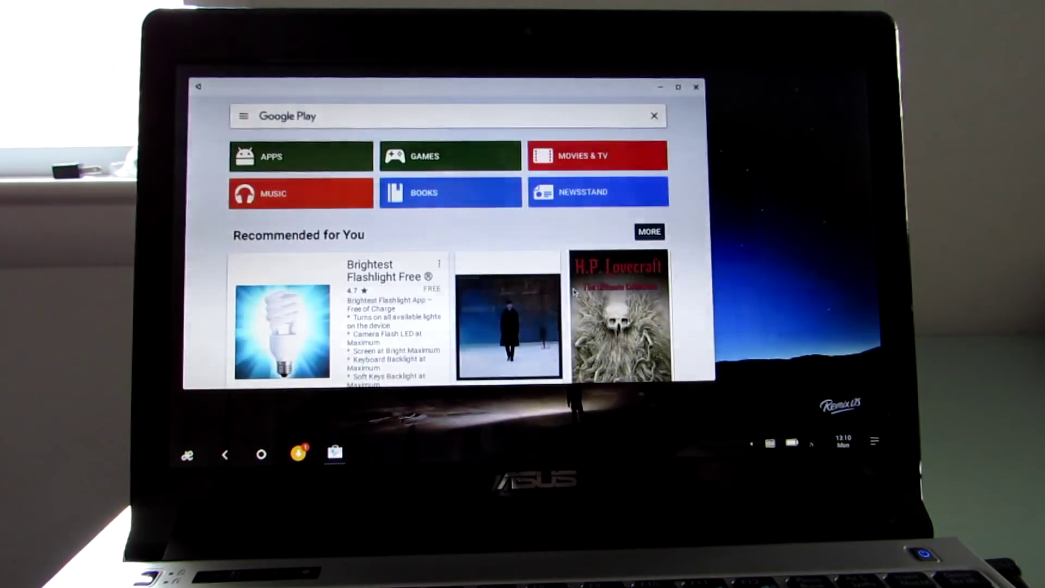
{"action": "scroll", "coordinate": [522, 258], "scroll_direction": "down", "scroll_amount": 5}
{"action": "scroll", "coordinate": [515, 261], "scroll_direction": "down", "scroll_amount": 5}
{"action": "scroll", "coordinate": [507, 266], "scroll_direction": "down", "scroll_amount": 5}
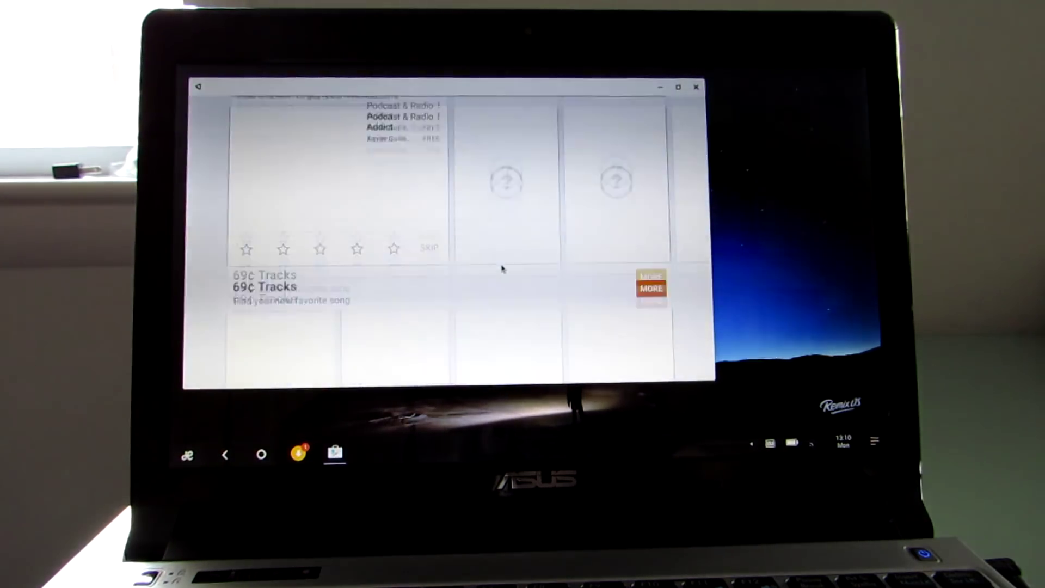
{"action": "scroll", "coordinate": [503, 267], "scroll_direction": "down", "scroll_amount": 5}
{"action": "scroll", "coordinate": [502, 267], "scroll_direction": "up", "scroll_amount": 5}
{"action": "scroll", "coordinate": [458, 262], "scroll_direction": "up", "scroll_amount": 5}
{"action": "scroll", "coordinate": [425, 257], "scroll_direction": "up", "scroll_amount": 5}
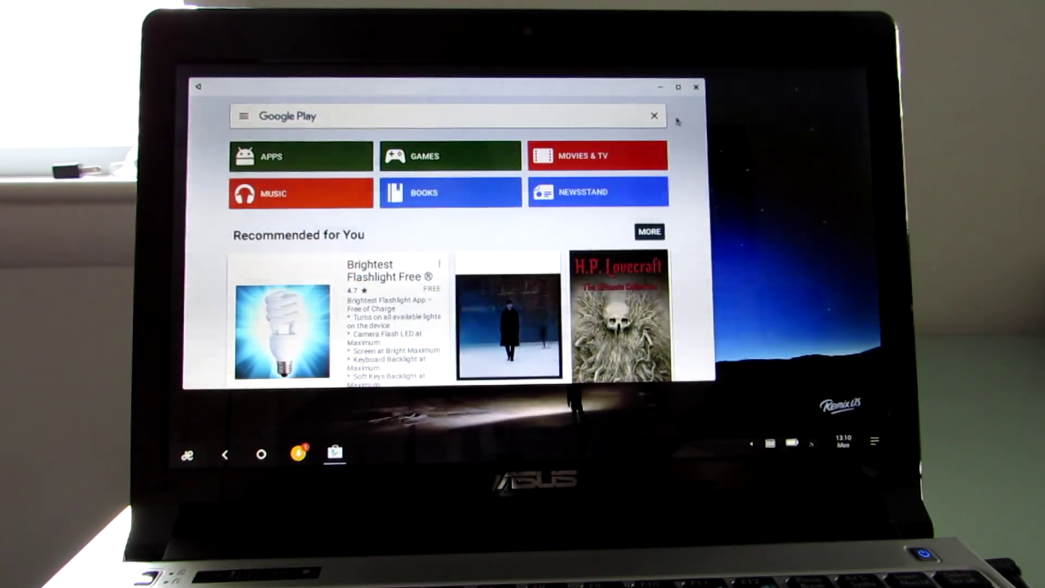
{"action": "left_click", "coordinate": [695, 88]}
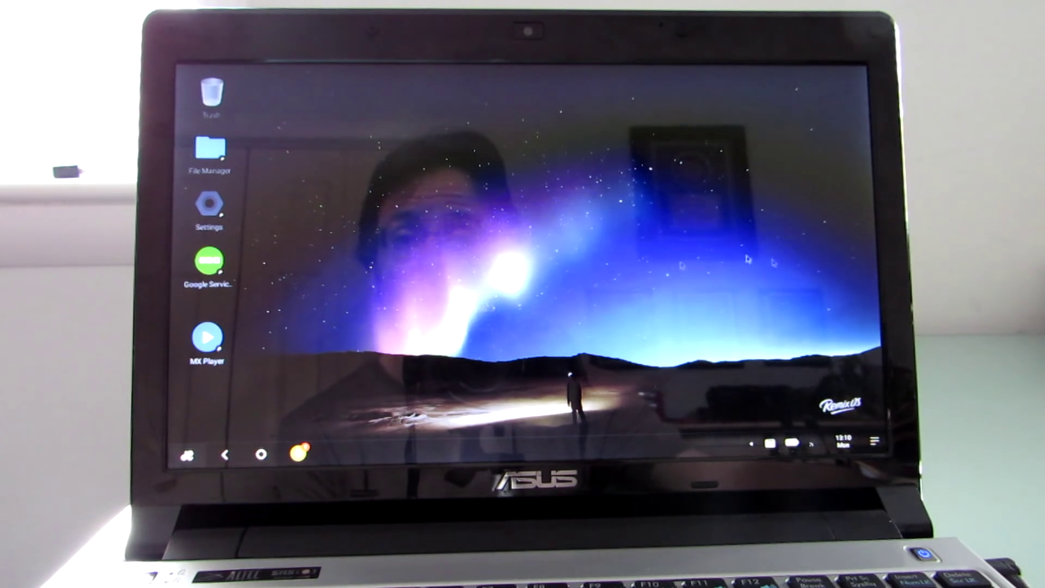
Step: Open the Browser on the Liliputing Play Store article, maximize, restore and narrow its window
{"action": "left_click", "coordinate": [202, 457]}
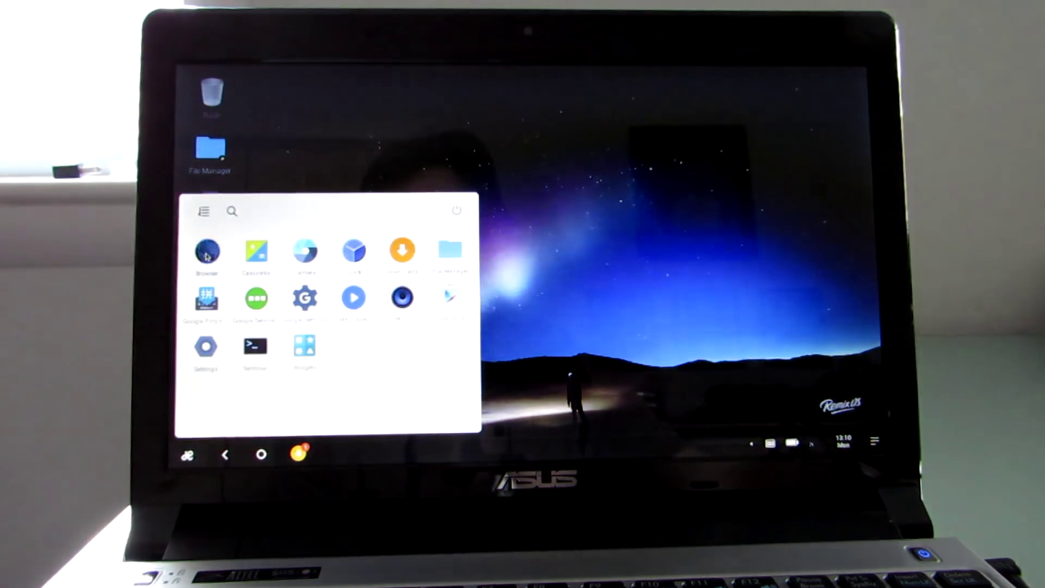
{"action": "left_click", "coordinate": [340, 245]}
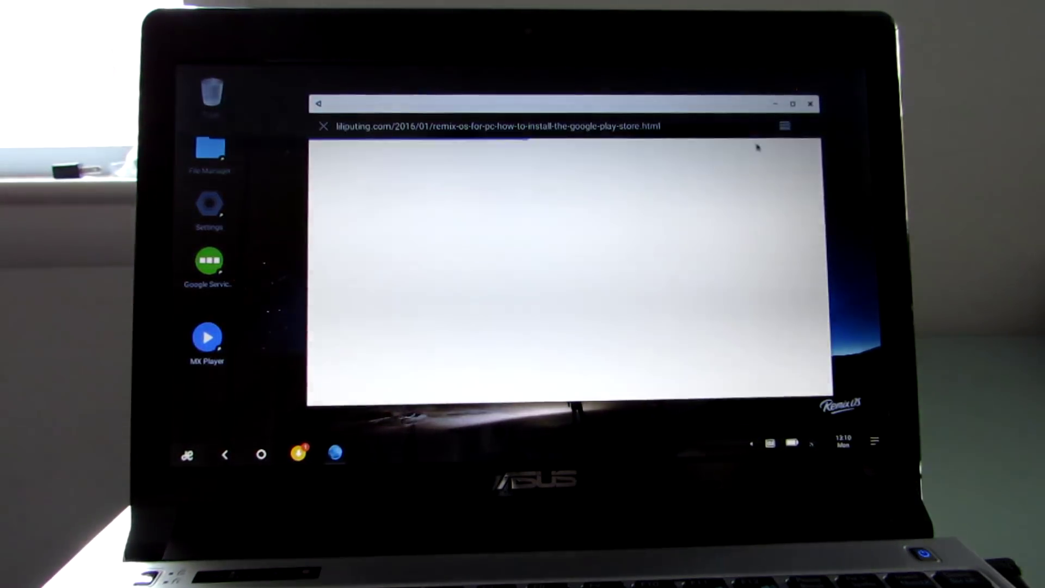
{"action": "scroll", "coordinate": [596, 276], "scroll_direction": "down", "scroll_amount": 3}
{"action": "scroll", "coordinate": [596, 276], "scroll_direction": "down", "scroll_amount": 5}
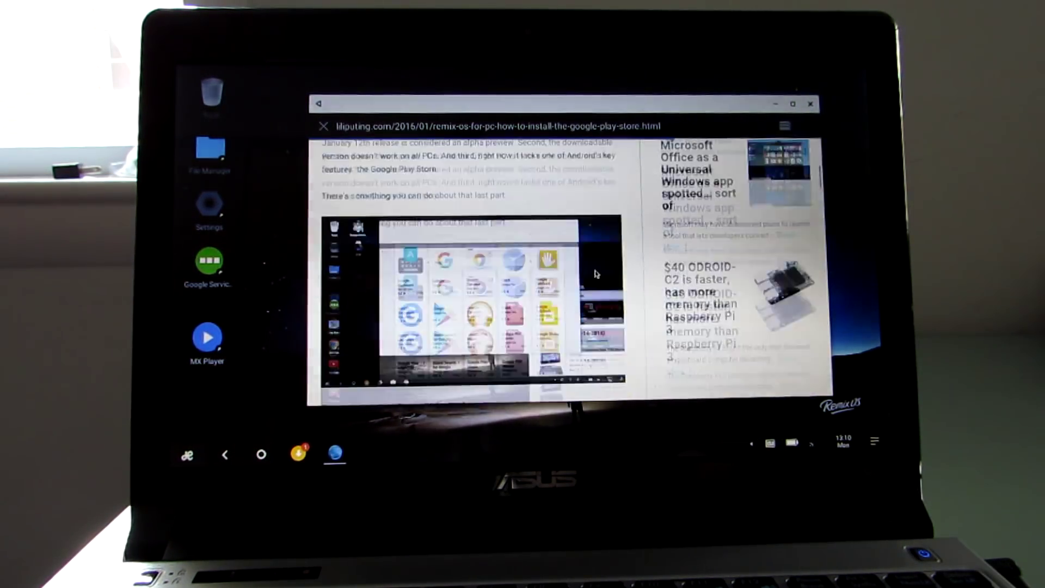
{"action": "scroll", "coordinate": [596, 276], "scroll_direction": "down", "scroll_amount": 4}
{"action": "scroll", "coordinate": [596, 274], "scroll_direction": "up", "scroll_amount": 10}
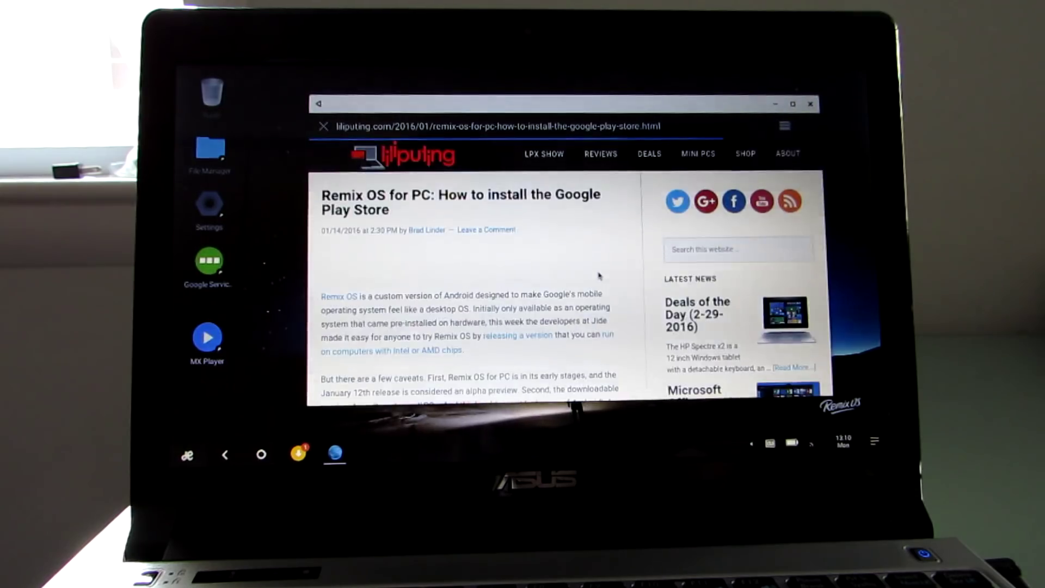
{"action": "left_click", "coordinate": [793, 104]}
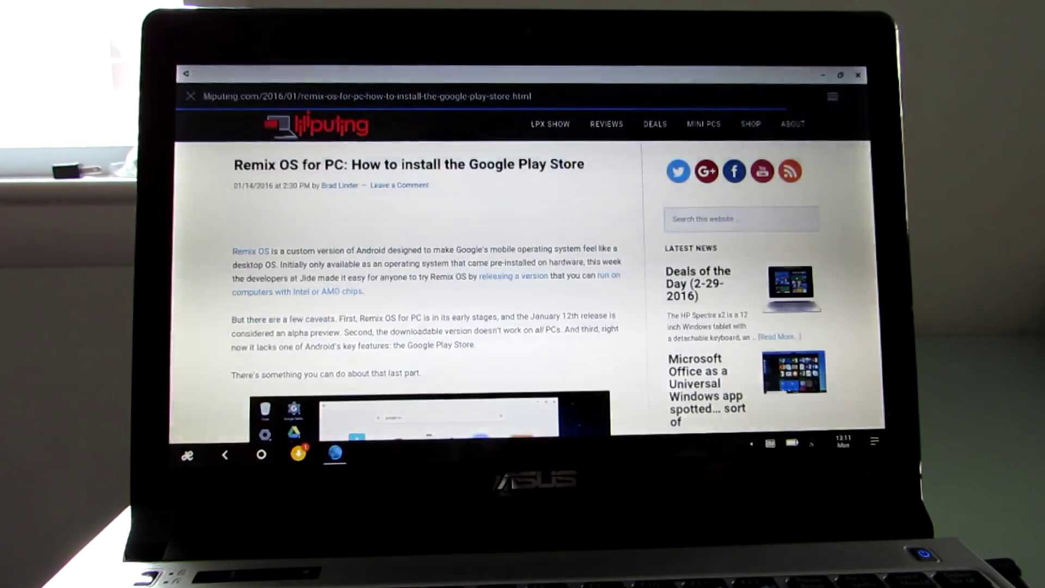
{"action": "left_click", "coordinate": [841, 75]}
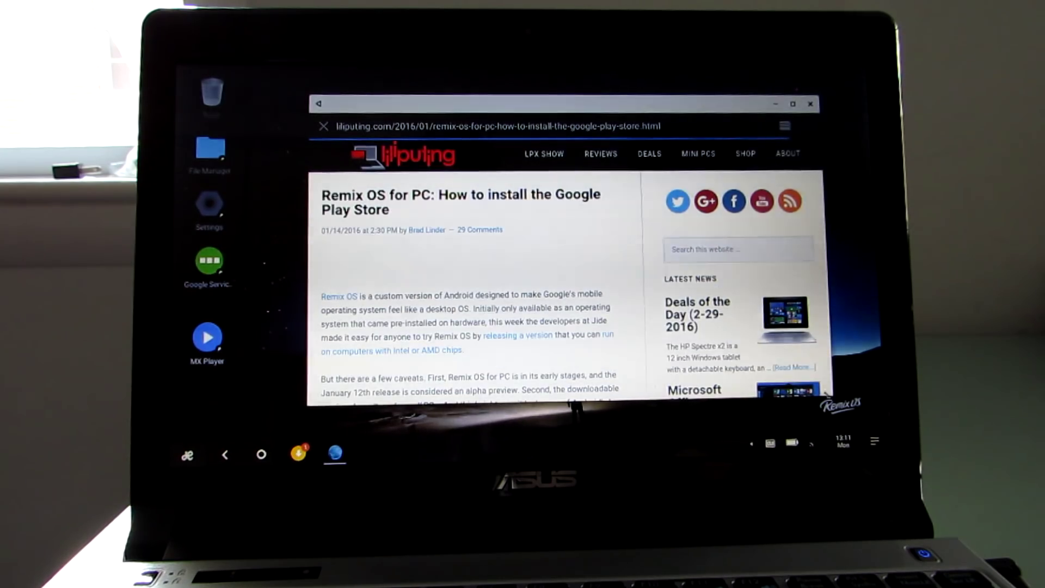
{"action": "left_click_drag", "start_coordinate": [827, 394], "coordinate": [691, 382]}
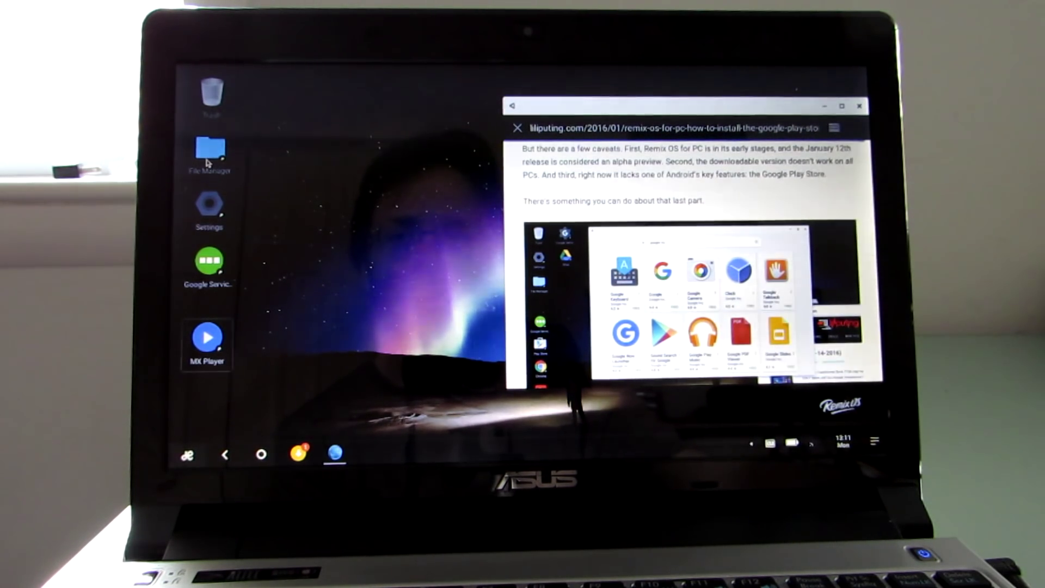
{"action": "left_click", "coordinate": [371, 453]}
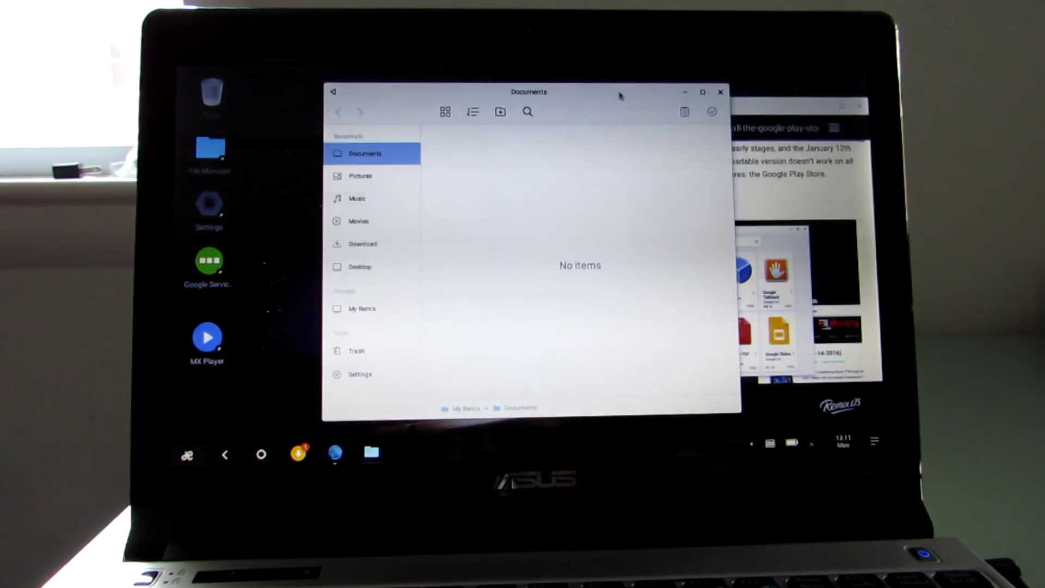
{"action": "left_click_drag", "start_coordinate": [528, 91], "coordinate": [512, 88]}
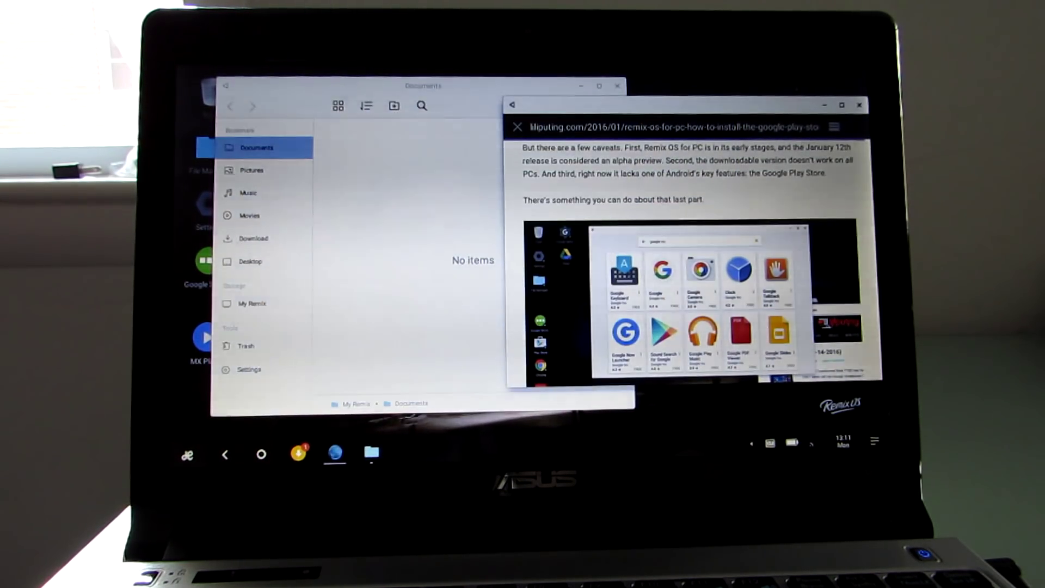
{"action": "left_click", "coordinate": [876, 445]}
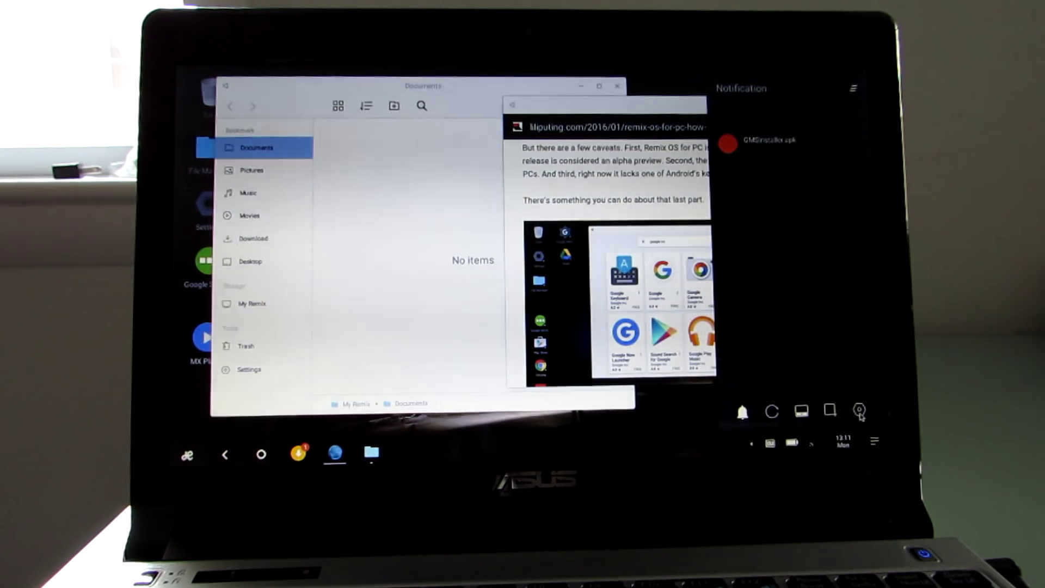
{"action": "left_click", "coordinate": [859, 410]}
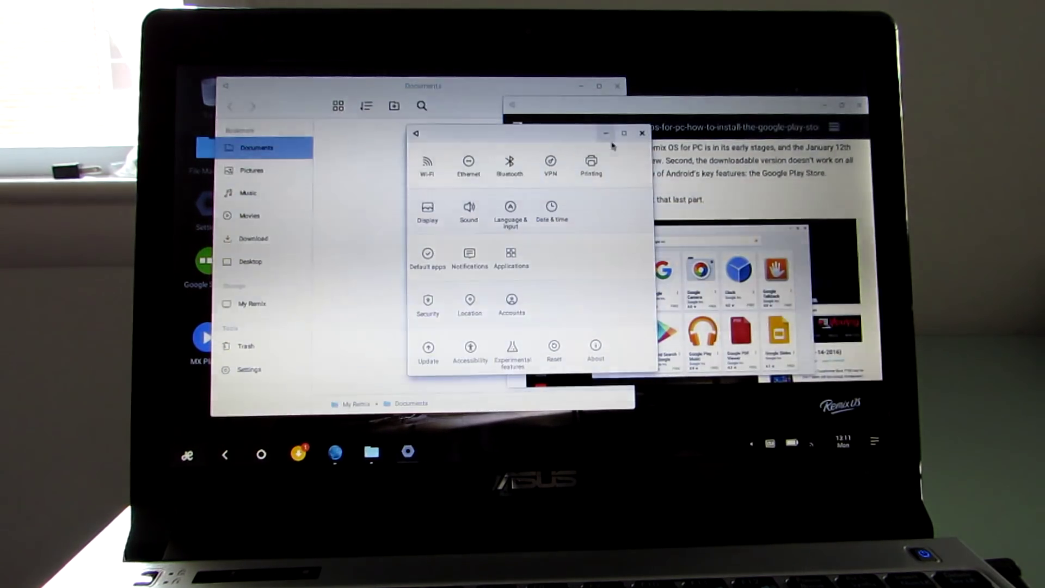
{"action": "left_click", "coordinate": [642, 134]}
{"action": "left_click", "coordinate": [376, 247]}
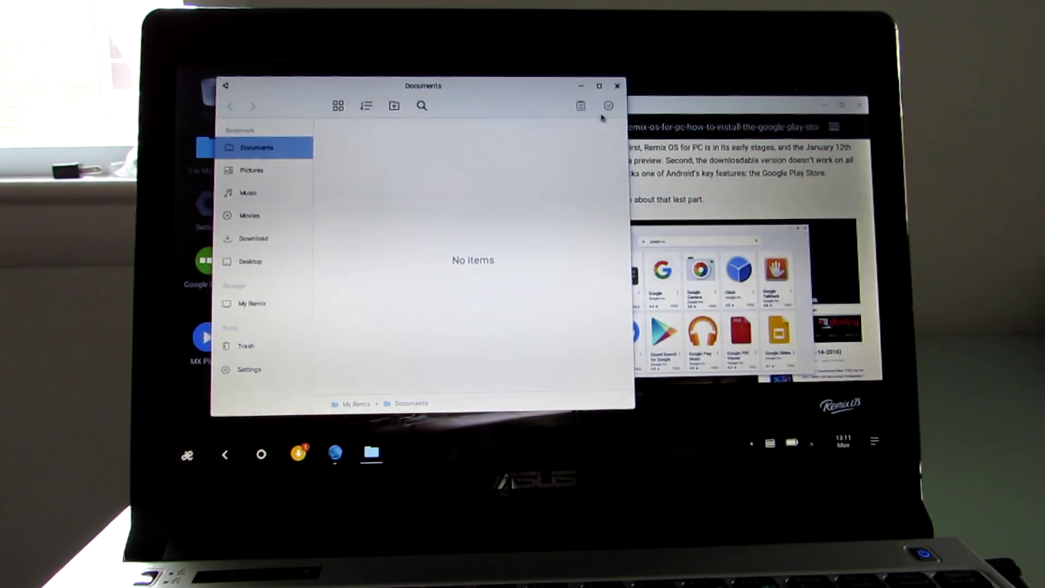
{"action": "left_click", "coordinate": [618, 86]}
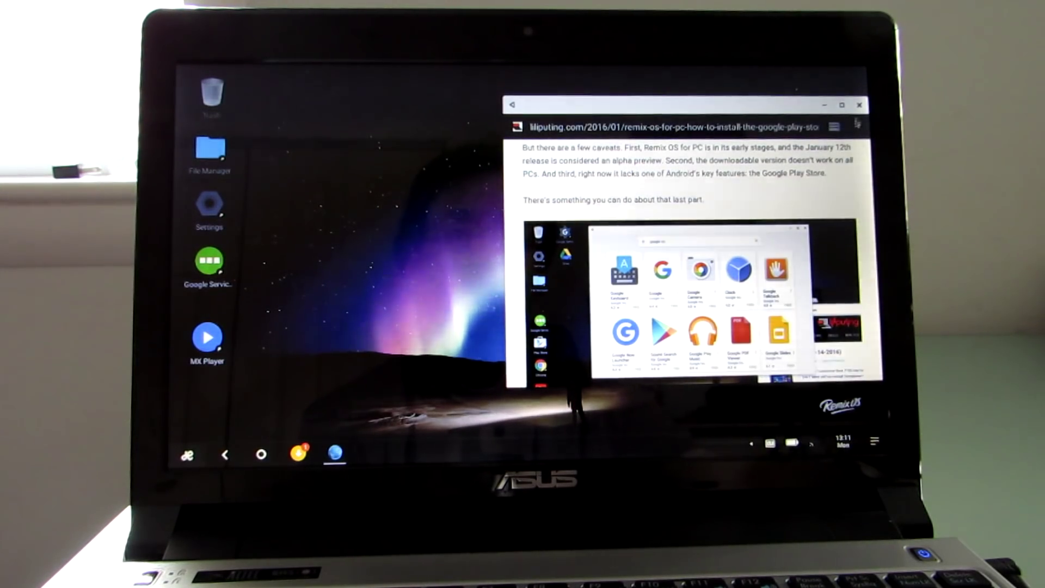
Step: Close the browser and restart Remix OS from the launcher's power menu
{"action": "left_click", "coordinate": [188, 456]}
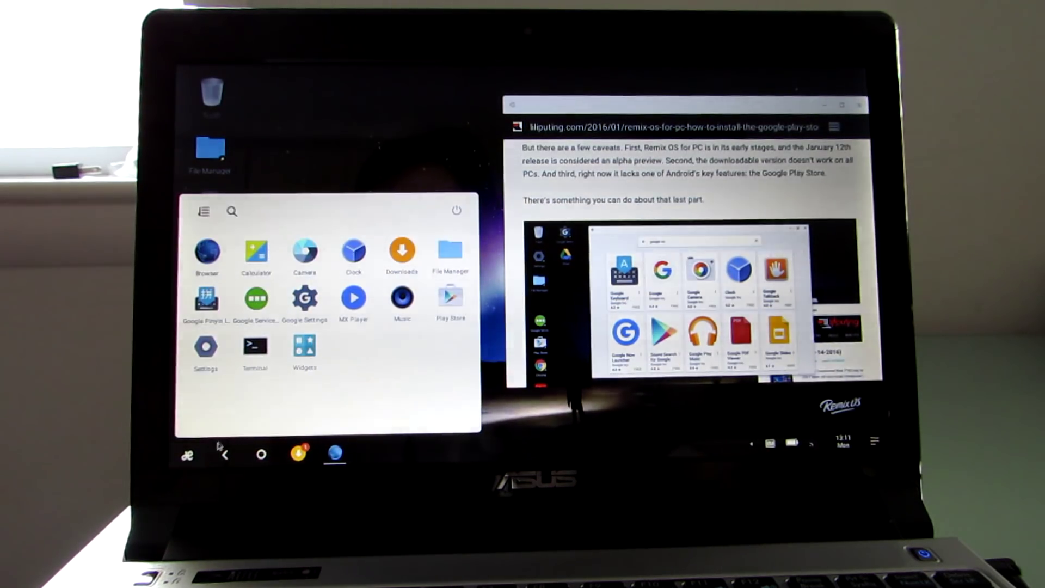
{"action": "left_click", "coordinate": [219, 447]}
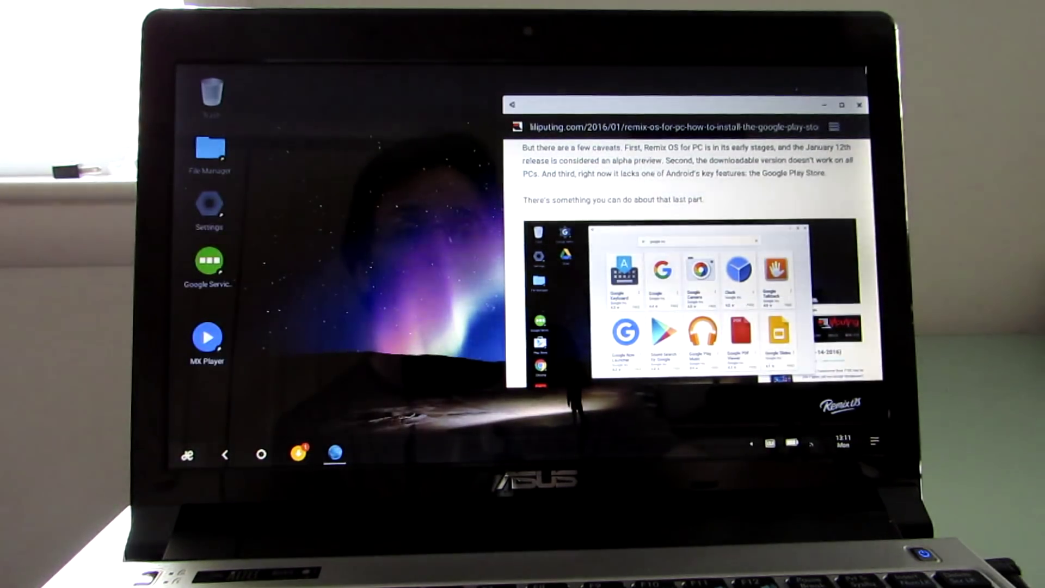
{"action": "left_click", "coordinate": [859, 105]}
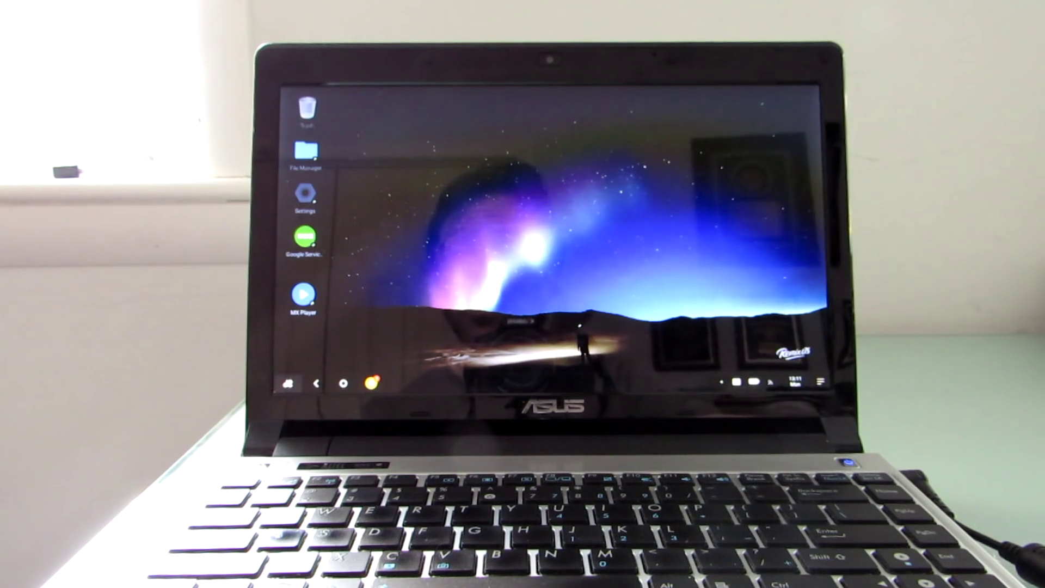
{"action": "left_click", "coordinate": [288, 382]}
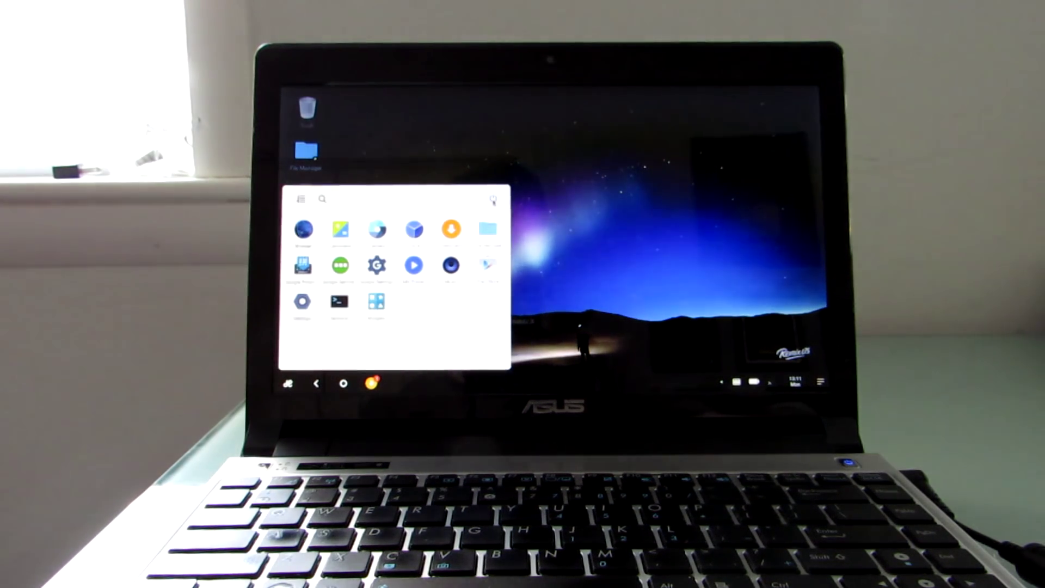
{"action": "left_click", "coordinate": [494, 199]}
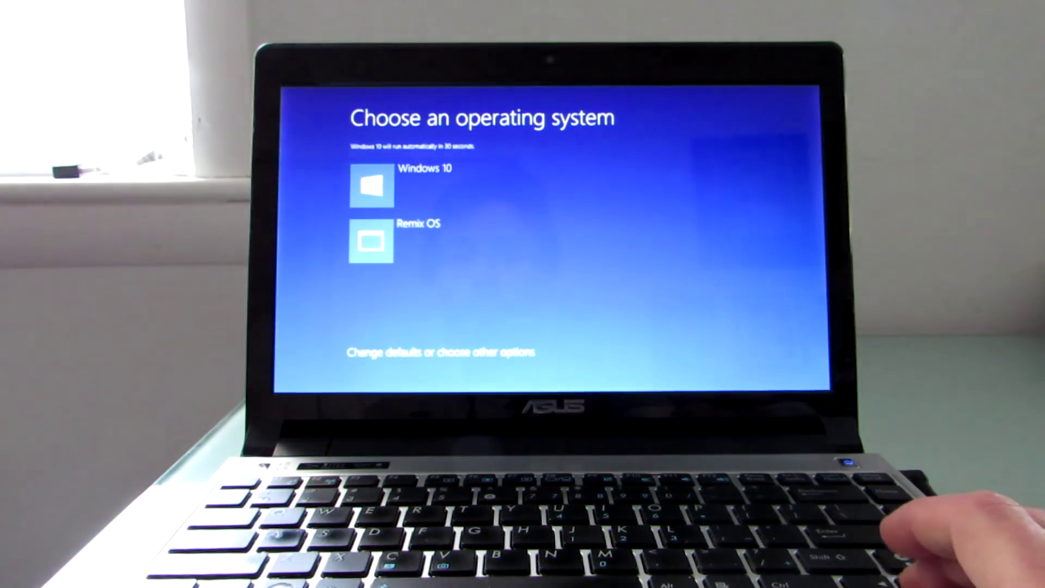
Step: Select Windows 10 in the Windows Boot Manager list and boot it
{"action": "key", "text": "Up"}
{"action": "key", "text": "Return"}
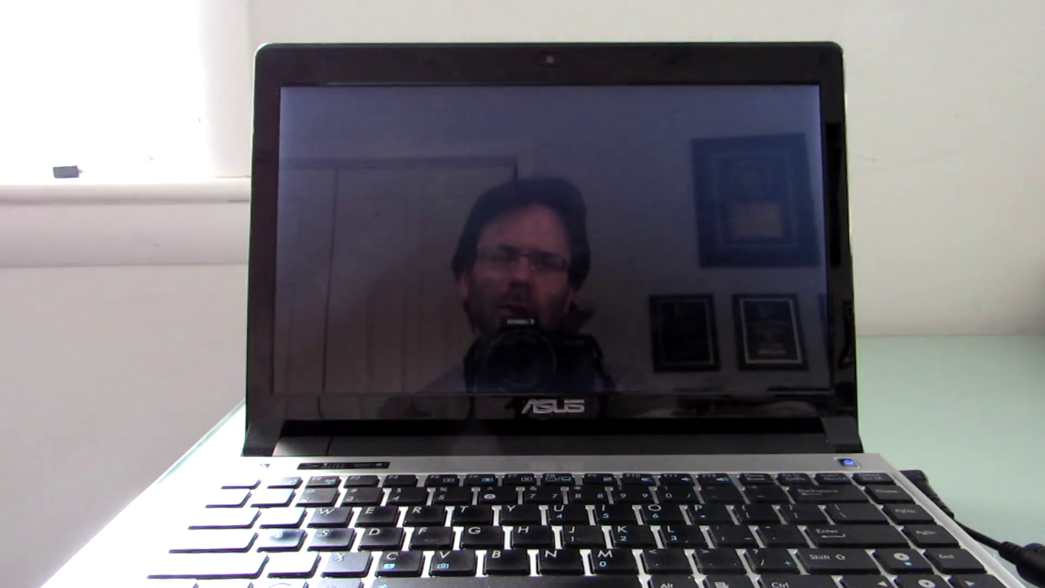